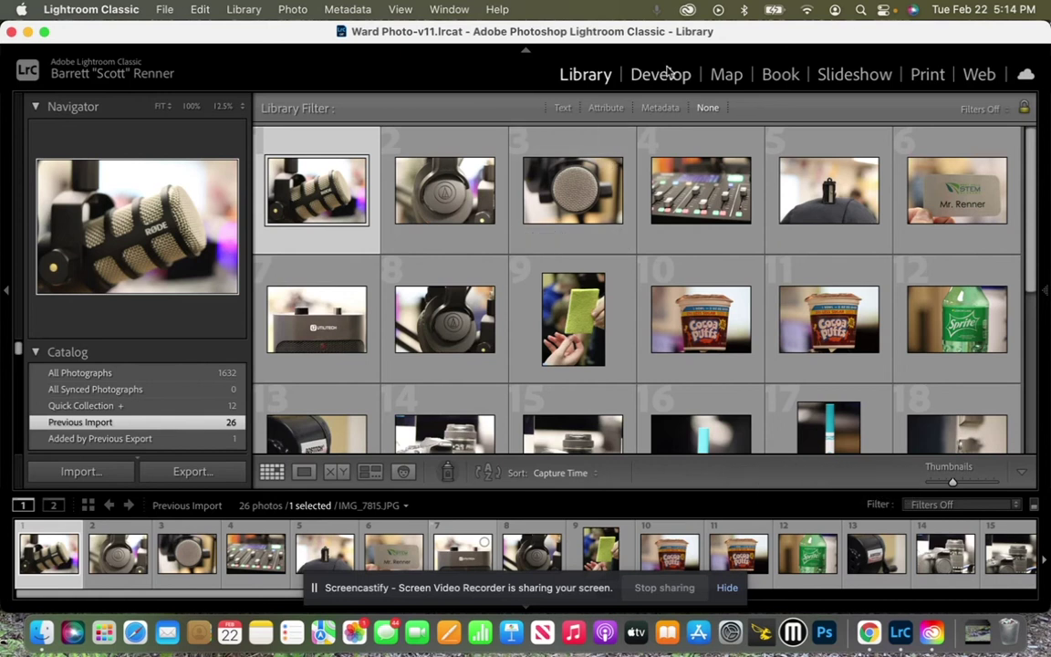
- Open the microphone photo in Develop and set Temp to -8, undoing an extreme temperature trial
{"action": "left_click", "coordinate": [671, 79]}
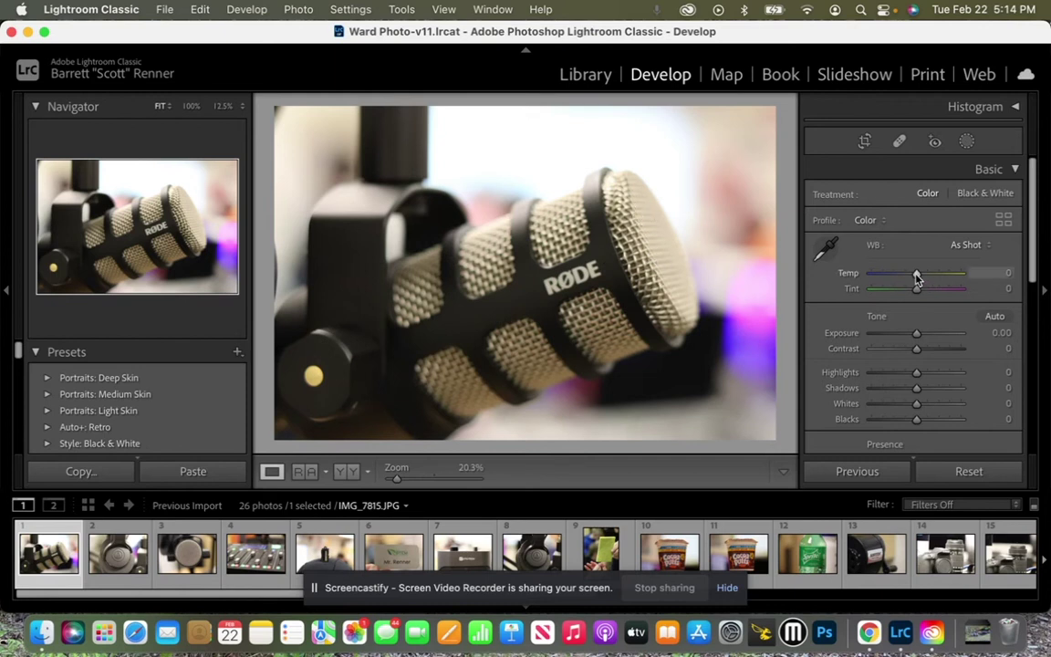
{"action": "left_click_drag", "start_coordinate": [917, 277], "coordinate": [916, 277]}
{"action": "left_click_drag", "start_coordinate": [915, 277], "coordinate": [913, 277]}
{"action": "left_click_drag", "start_coordinate": [914, 278], "coordinate": [1001, 271]}
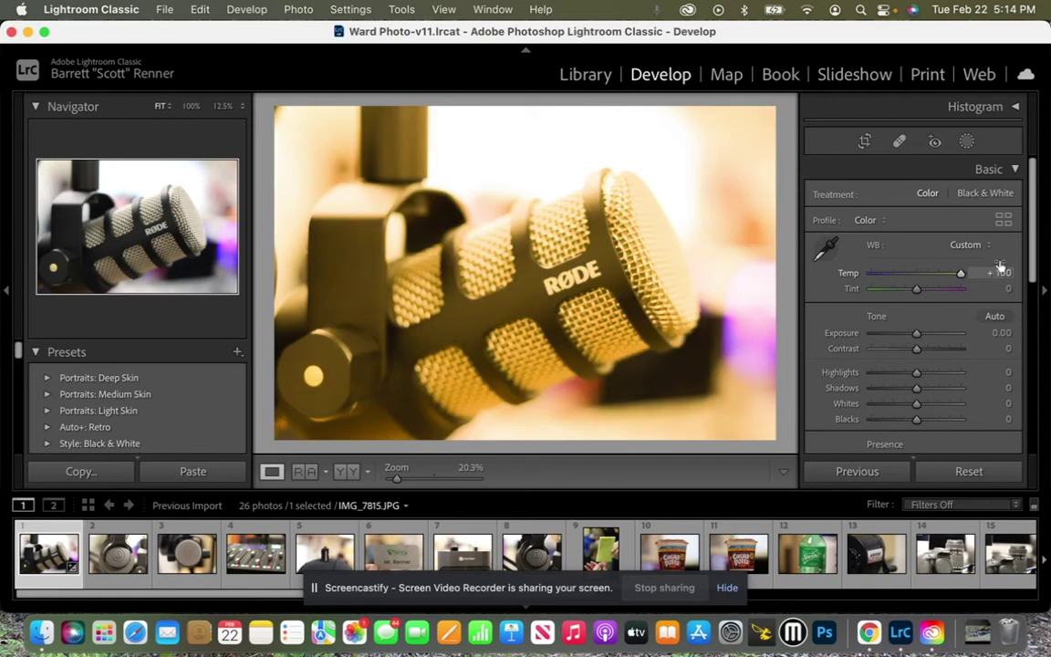
{"action": "key", "text": "super+z"}
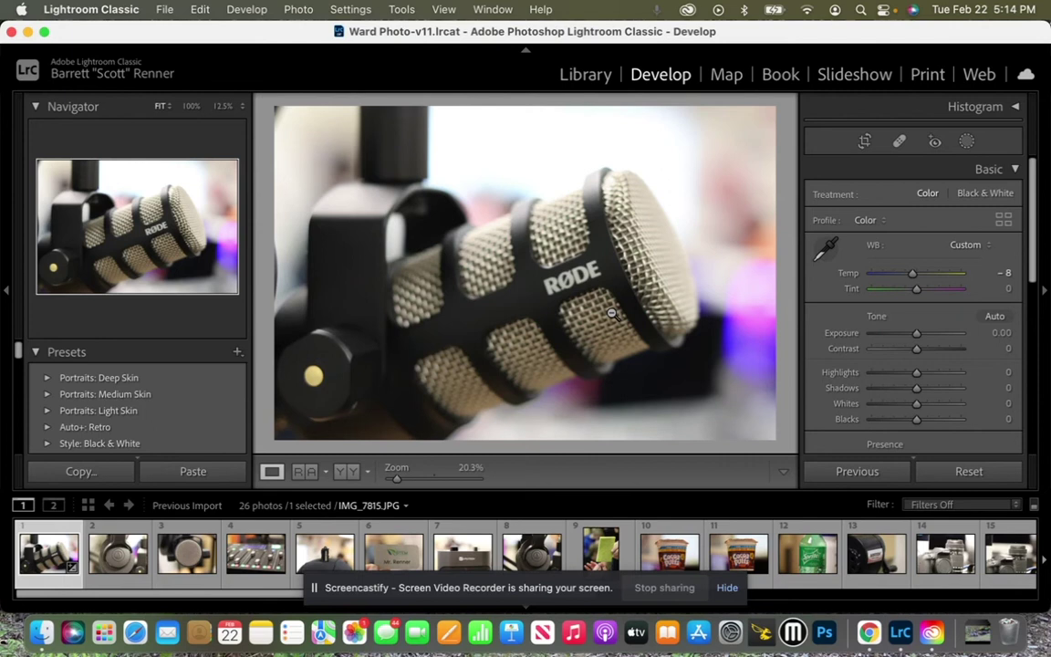
{"action": "key", "text": "y"}
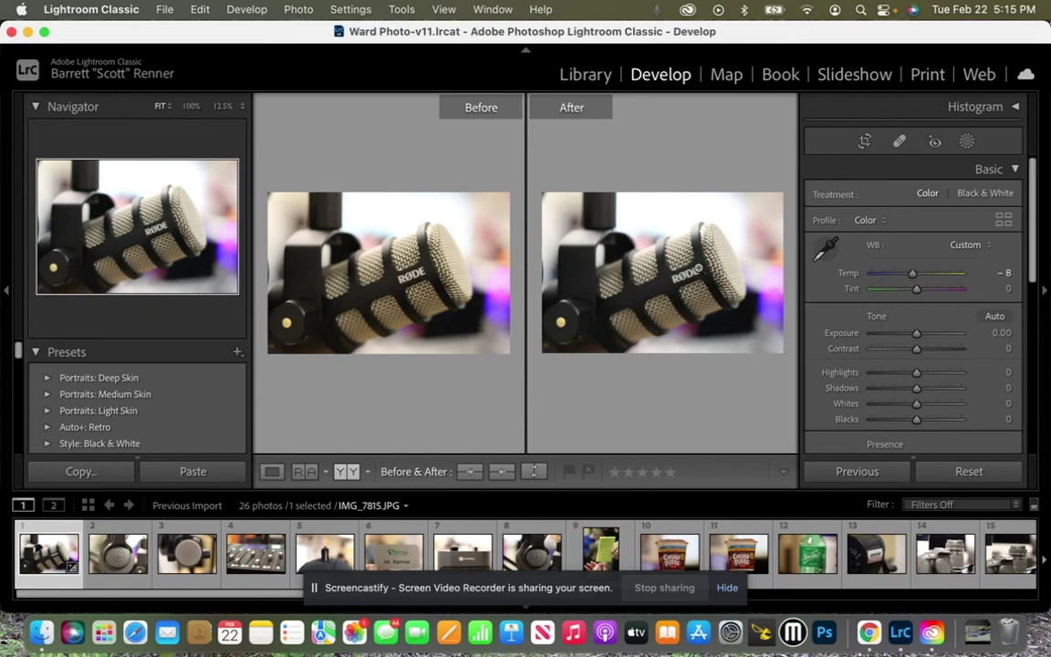
{"action": "key", "text": "y"}
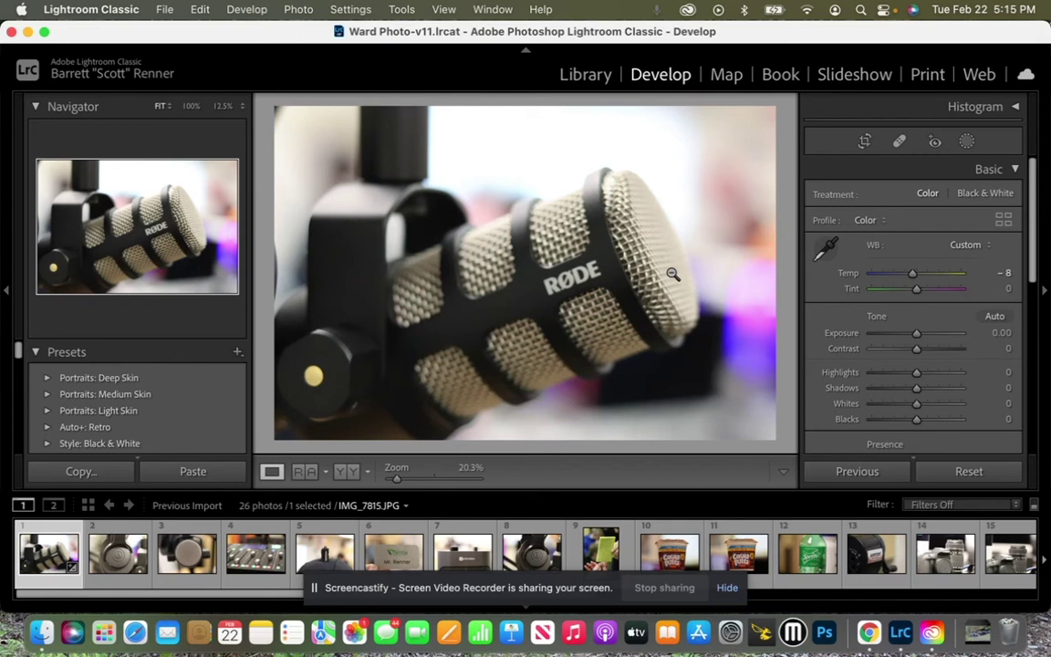
{"action": "key", "text": "backslash"}
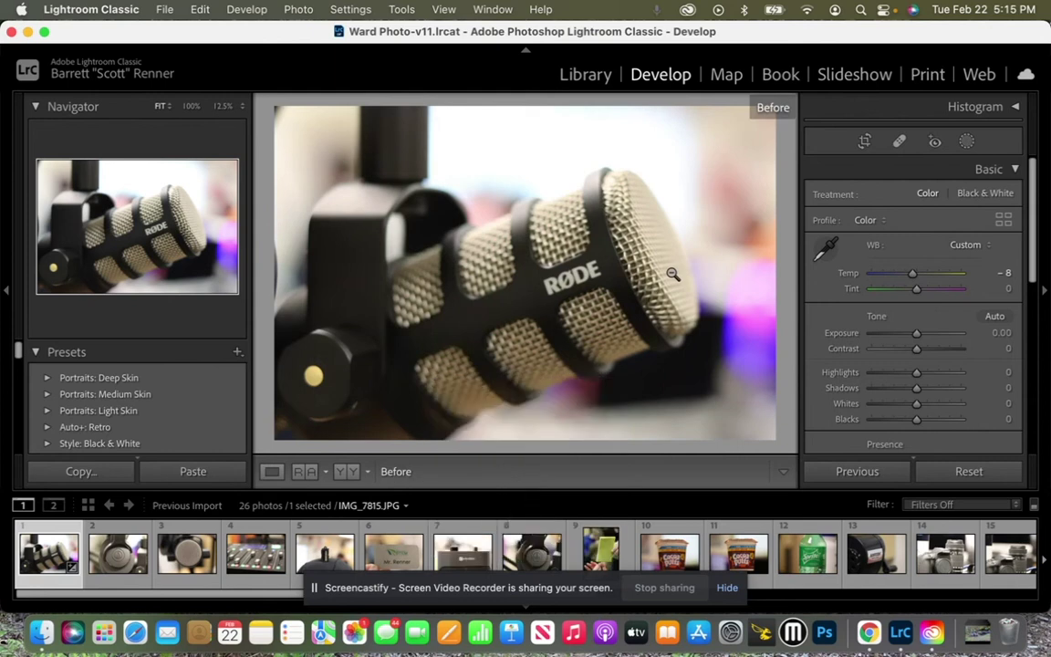
{"action": "key", "text": "backslash"}
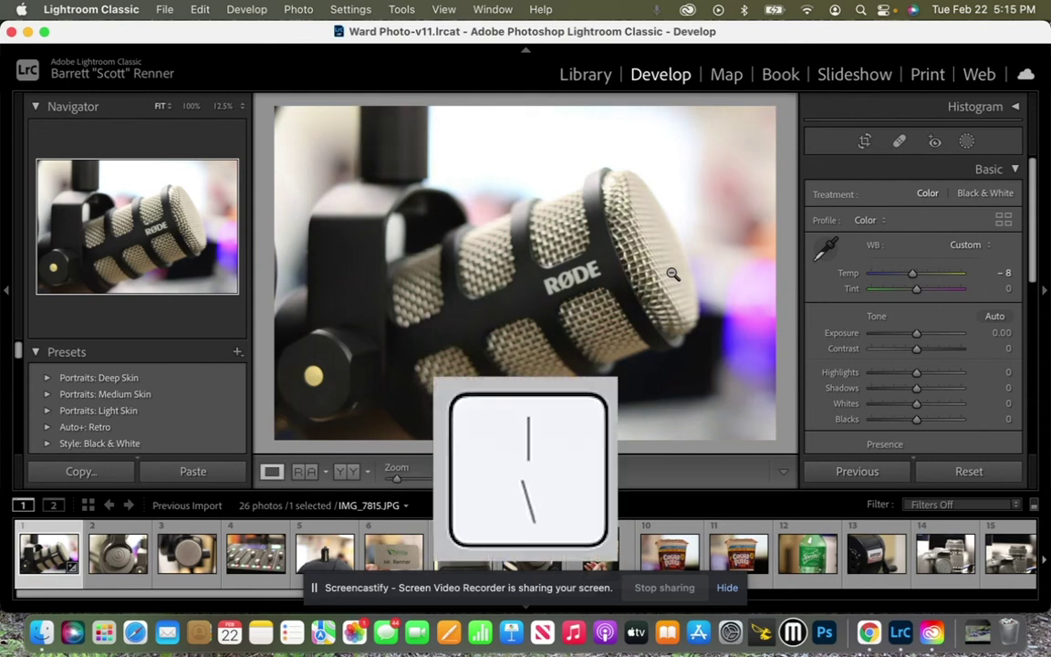
{"action": "key", "text": "backslash"}
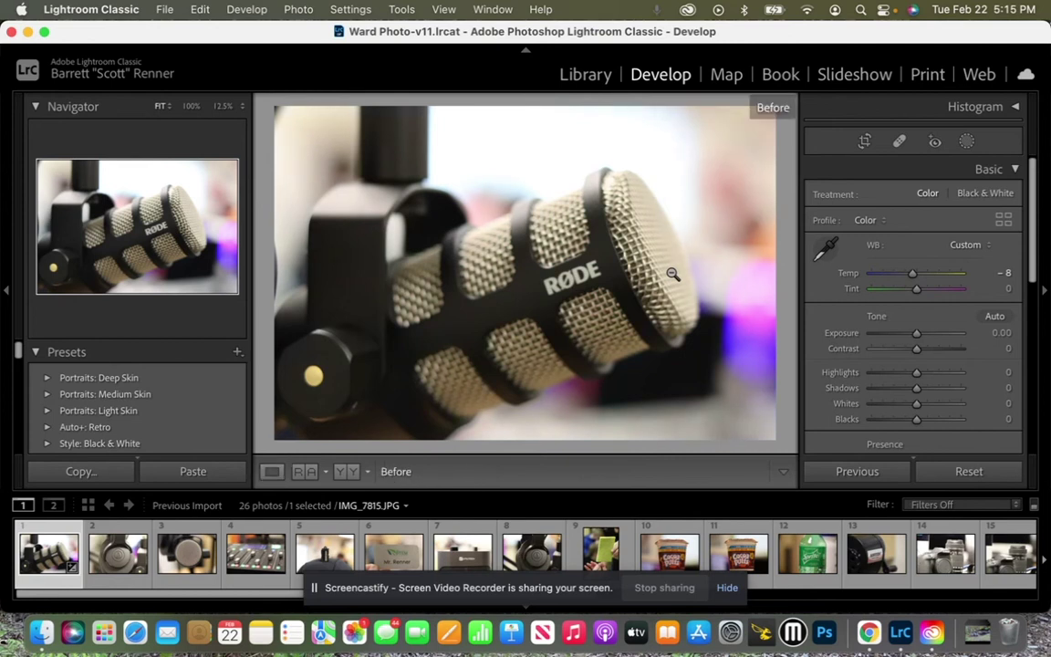
{"action": "key", "text": "backslash"}
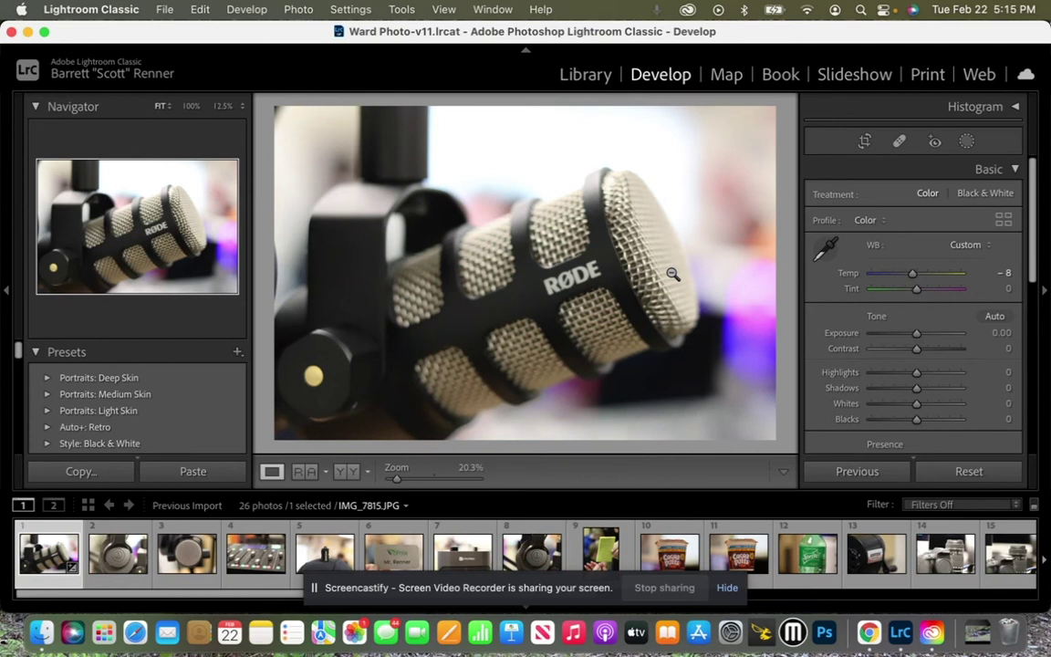
{"action": "key", "text": "backslash"}
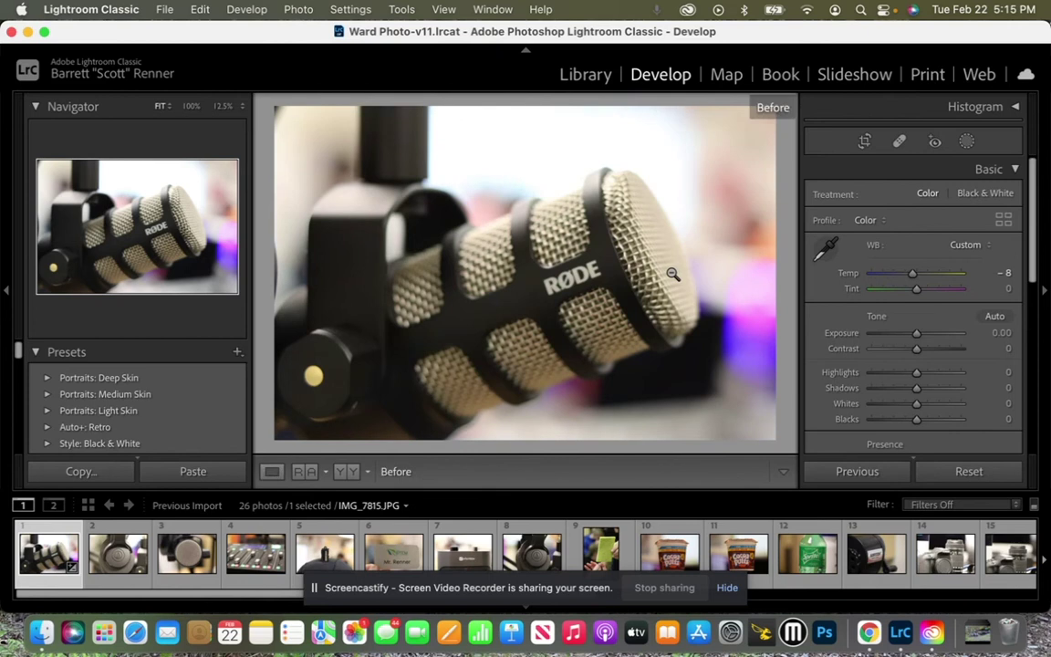
{"action": "key", "text": "backslash"}
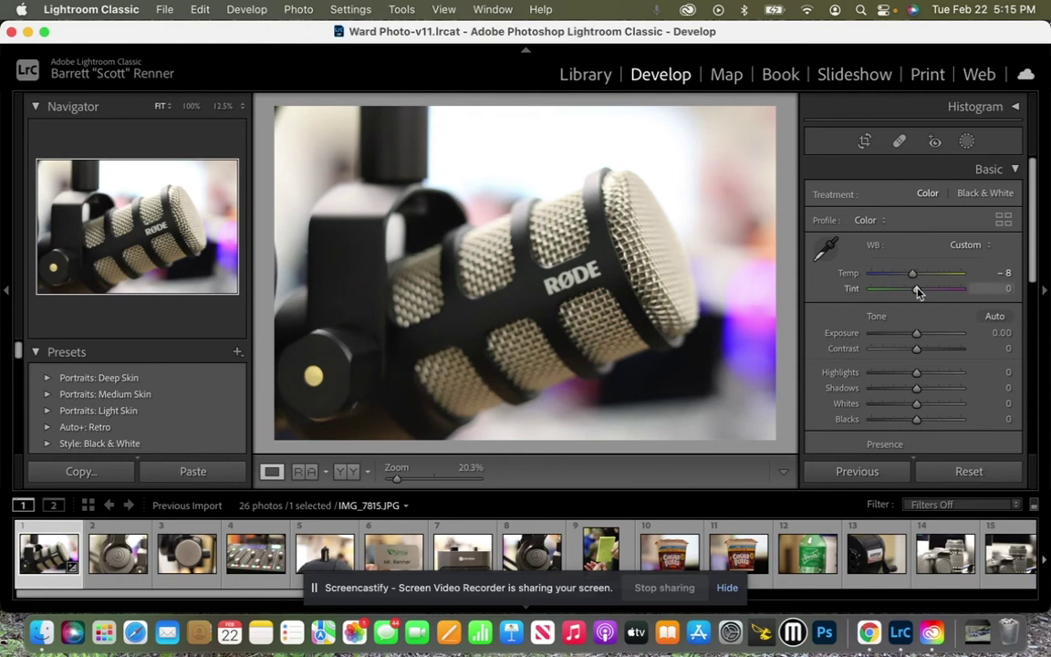
- Set Exposure to -0.30 after undoing extreme Tint and +5.00 Exposure trials
{"action": "left_click_drag", "start_coordinate": [919, 291], "coordinate": [1001, 290]}
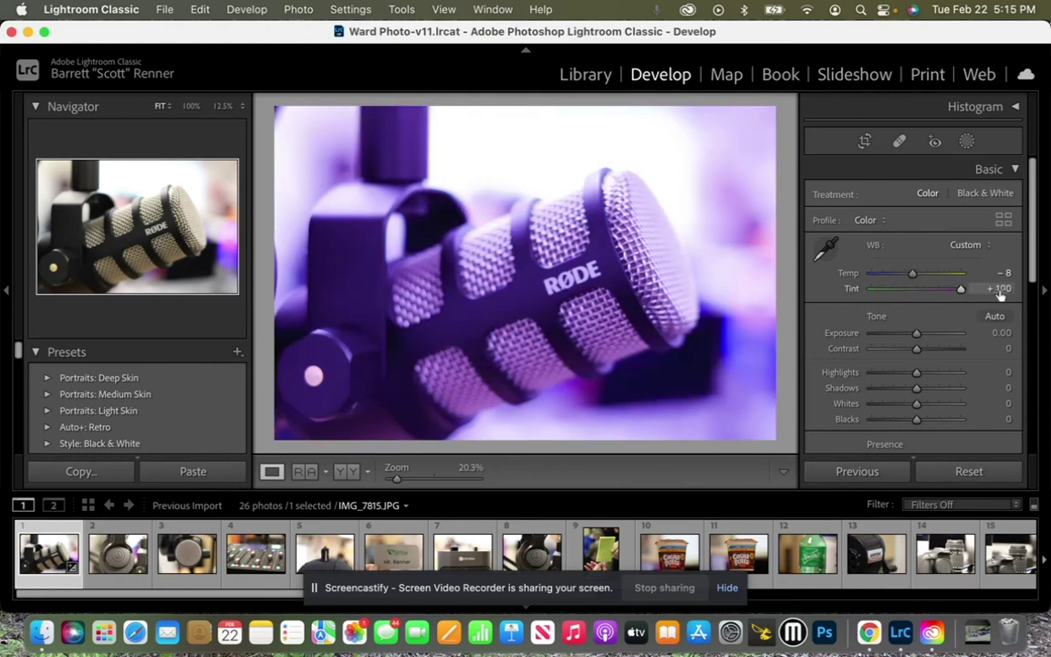
{"action": "key", "text": "cmd+z"}
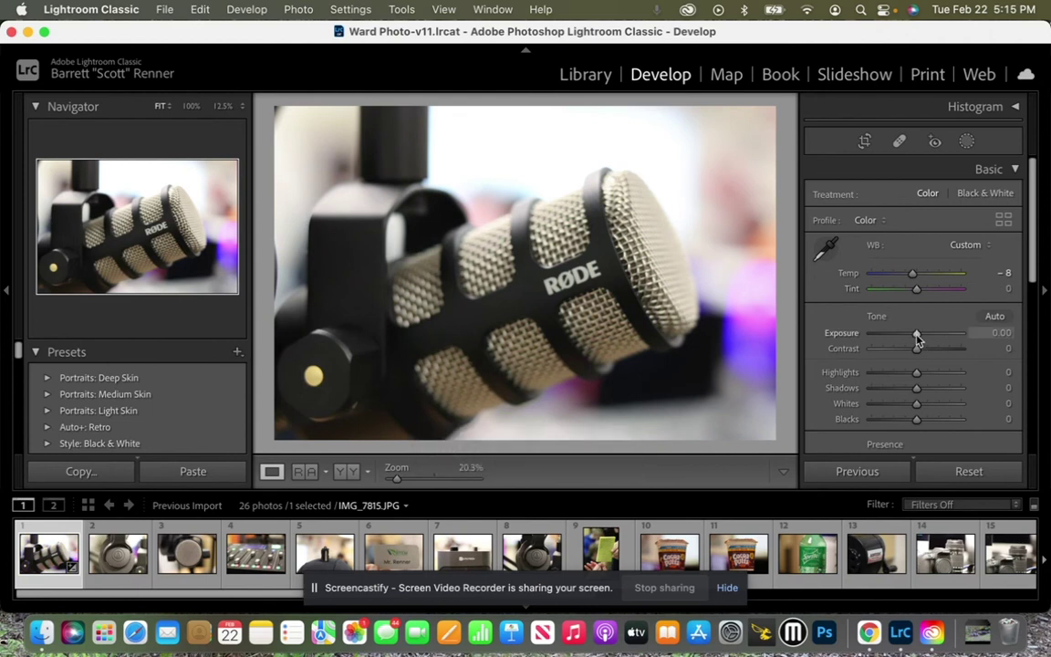
{"action": "left_click_drag", "start_coordinate": [918, 340], "coordinate": [976, 353]}
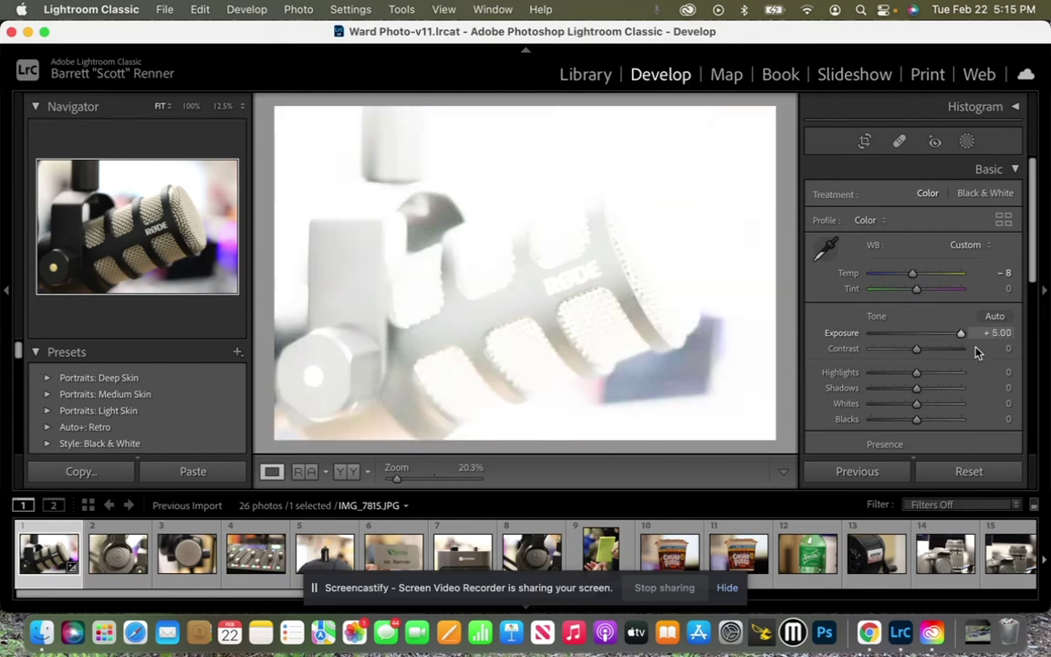
{"action": "key", "text": "super+z"}
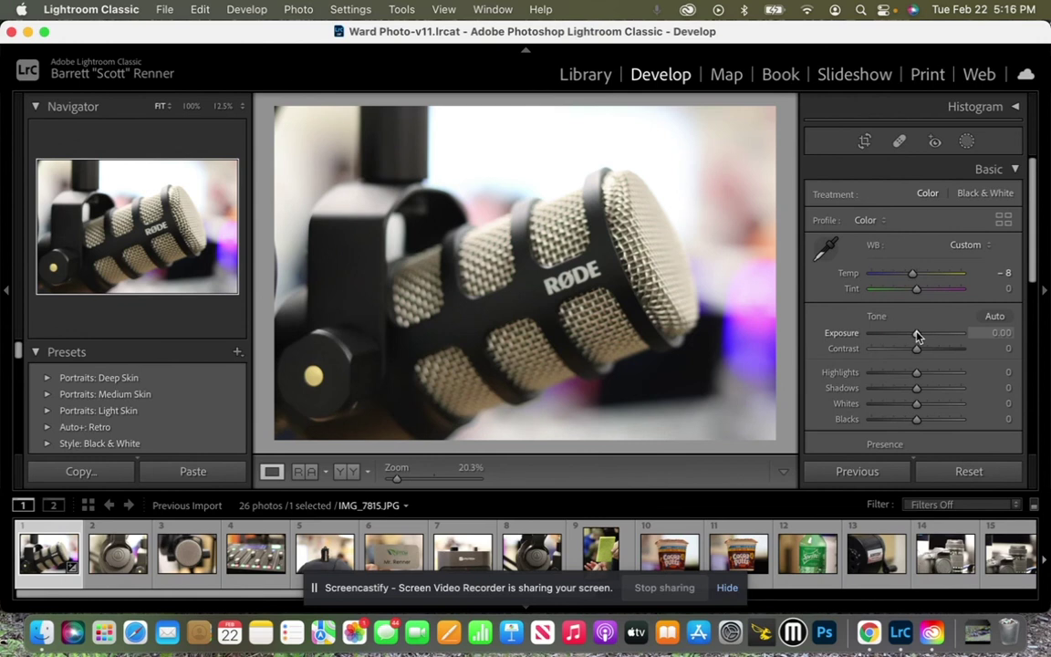
{"action": "left_click_drag", "start_coordinate": [917, 336], "coordinate": [913, 336]}
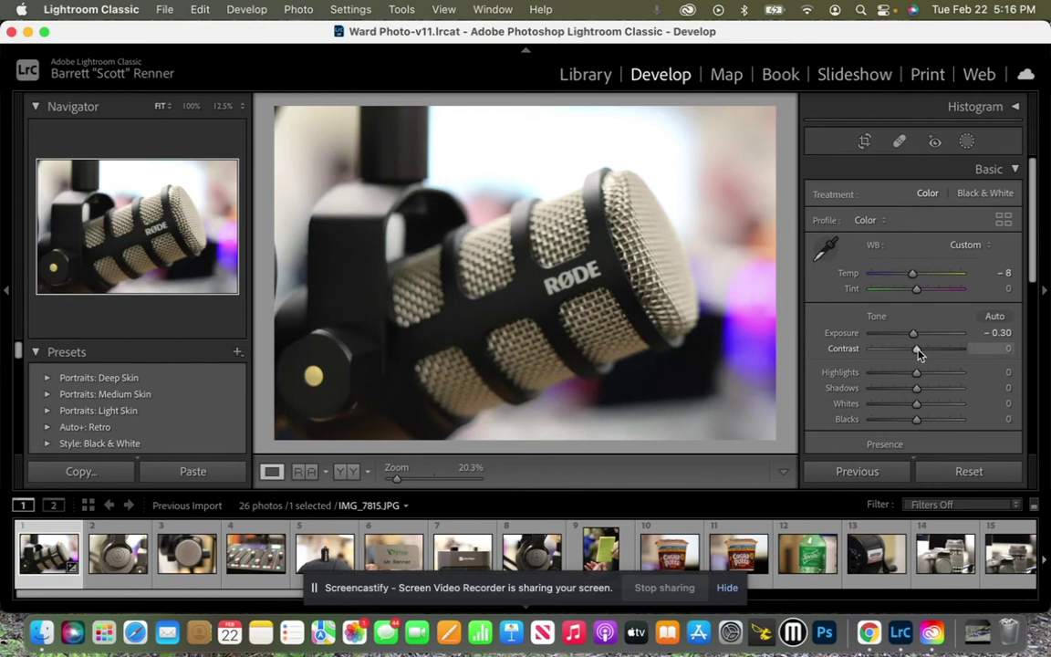
- In the Basic panel set Contrast +9, Highlights -29 and Shadows -26
{"action": "mouse_move", "coordinate": [918, 354]}
{"action": "left_mouse_down"}
{"action": "mouse_move", "coordinate": [881, 354]}
{"action": "mouse_move", "coordinate": [956, 354]}
{"action": "mouse_move", "coordinate": [922, 356]}
{"action": "left_mouse_up"}
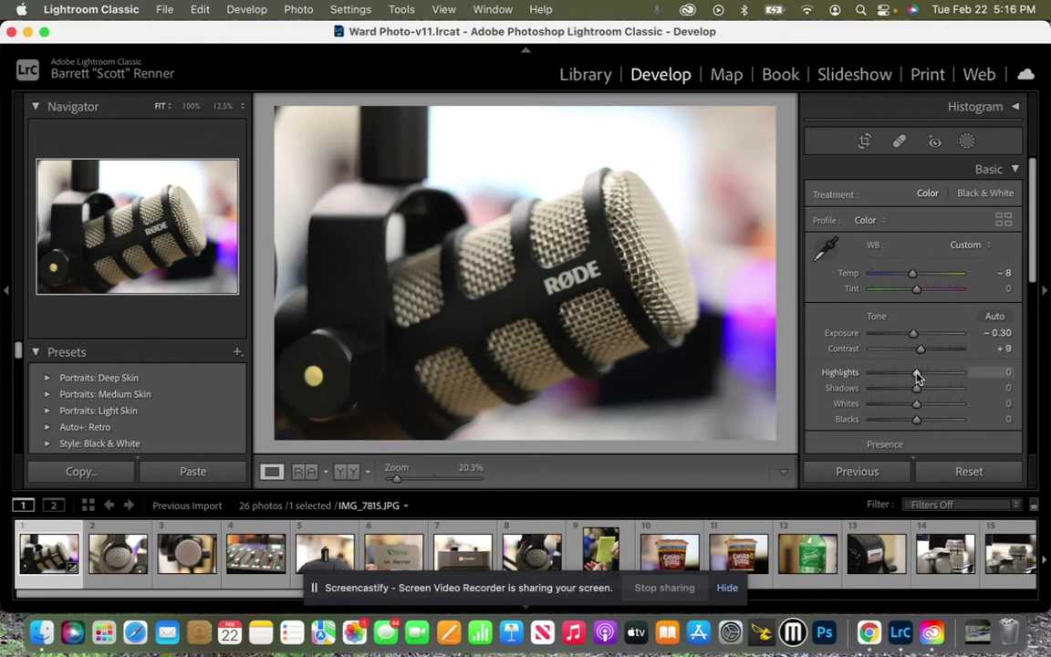
{"action": "left_click_drag", "start_coordinate": [918, 377], "coordinate": [967, 379]}
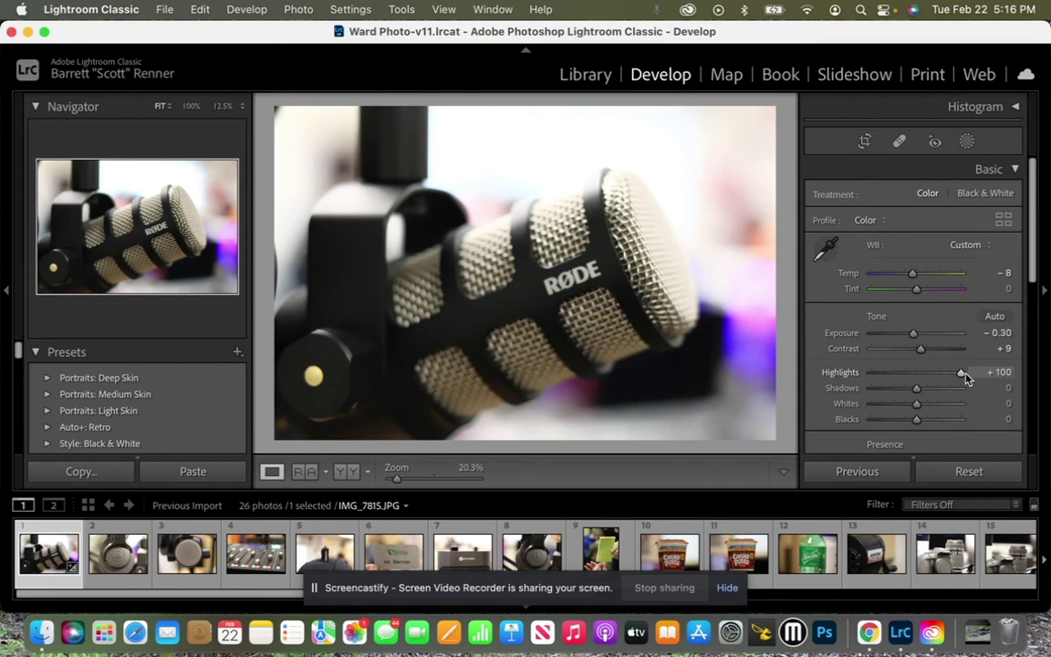
{"action": "left_click_drag", "start_coordinate": [962, 375], "coordinate": [902, 379]}
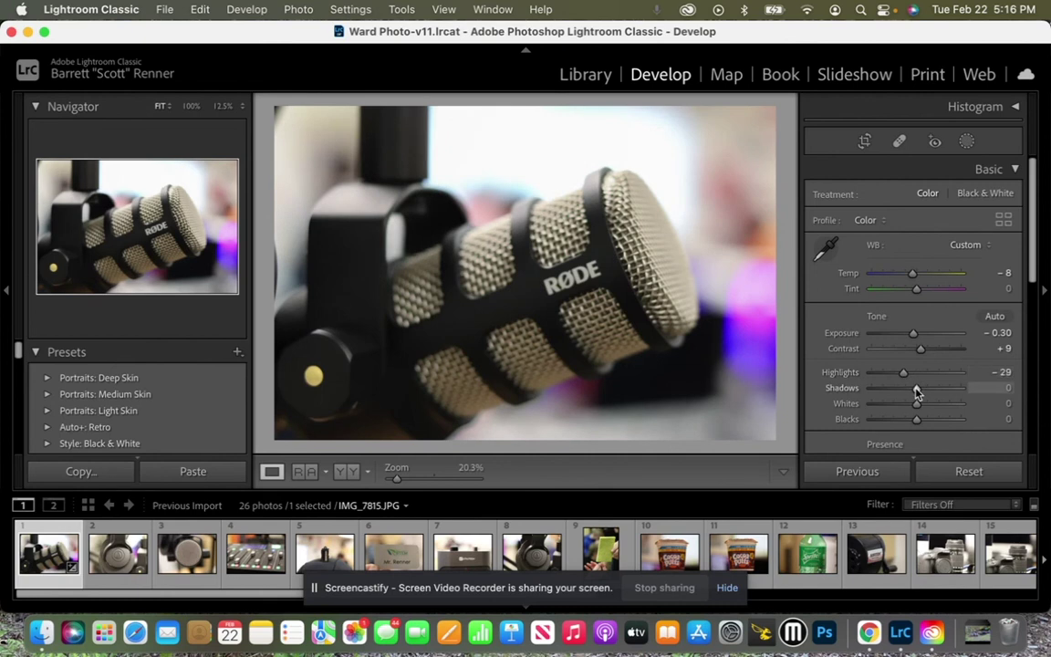
{"action": "mouse_move", "coordinate": [918, 390]}
{"action": "left_mouse_down"}
{"action": "mouse_move", "coordinate": [895, 393]}
{"action": "mouse_move", "coordinate": [905, 391]}
{"action": "left_mouse_up"}
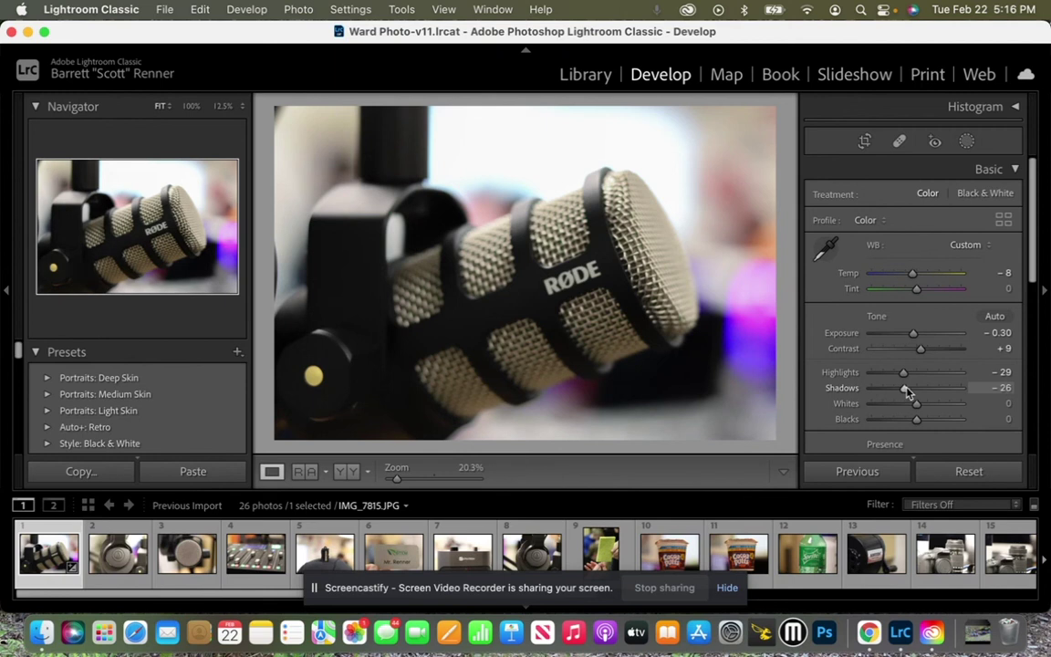
{"action": "scroll", "coordinate": [923, 384], "scroll_direction": "down", "scroll_amount": 2}
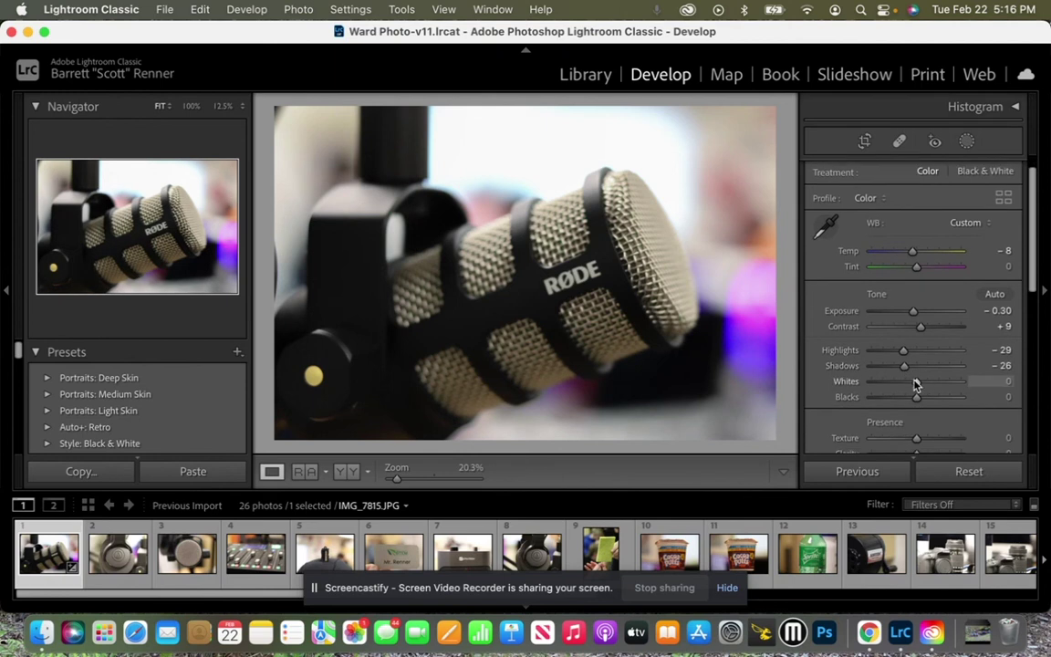
- Set Whites -72 and Blacks -11, then Vibrance +15 and Saturation +13
{"action": "mouse_move", "coordinate": [917, 388]}
{"action": "left_mouse_down"}
{"action": "mouse_move", "coordinate": [883, 383]}
{"action": "mouse_move", "coordinate": [910, 402]}
{"action": "left_mouse_up"}
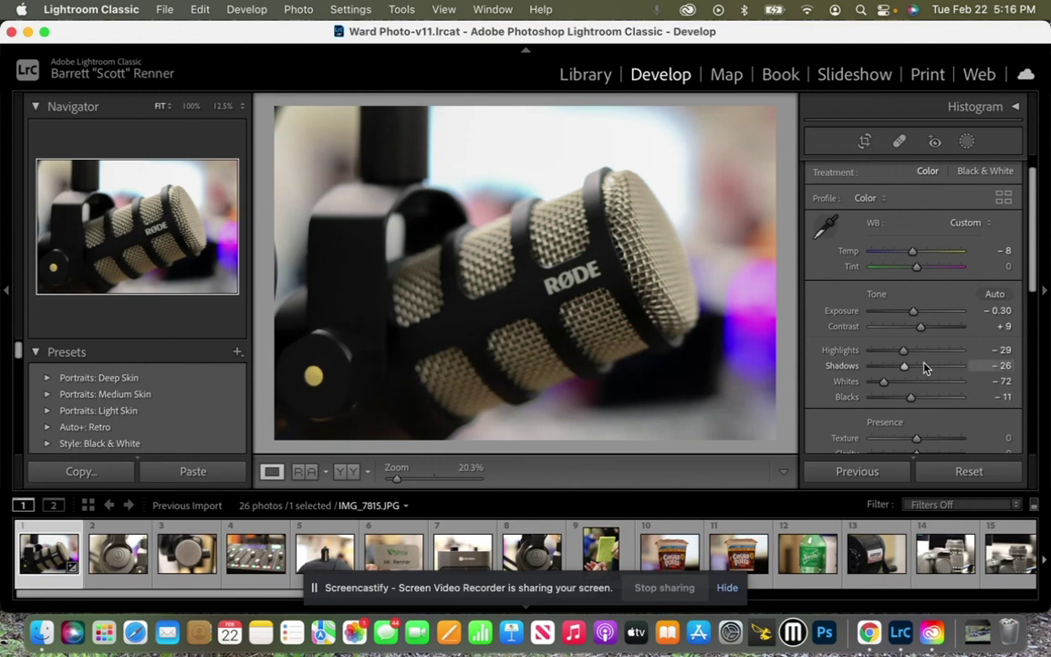
{"action": "scroll", "coordinate": [924, 365], "scroll_direction": "down", "scroll_amount": 3}
{"action": "scroll", "coordinate": [925, 367], "scroll_direction": "down", "scroll_amount": 1}
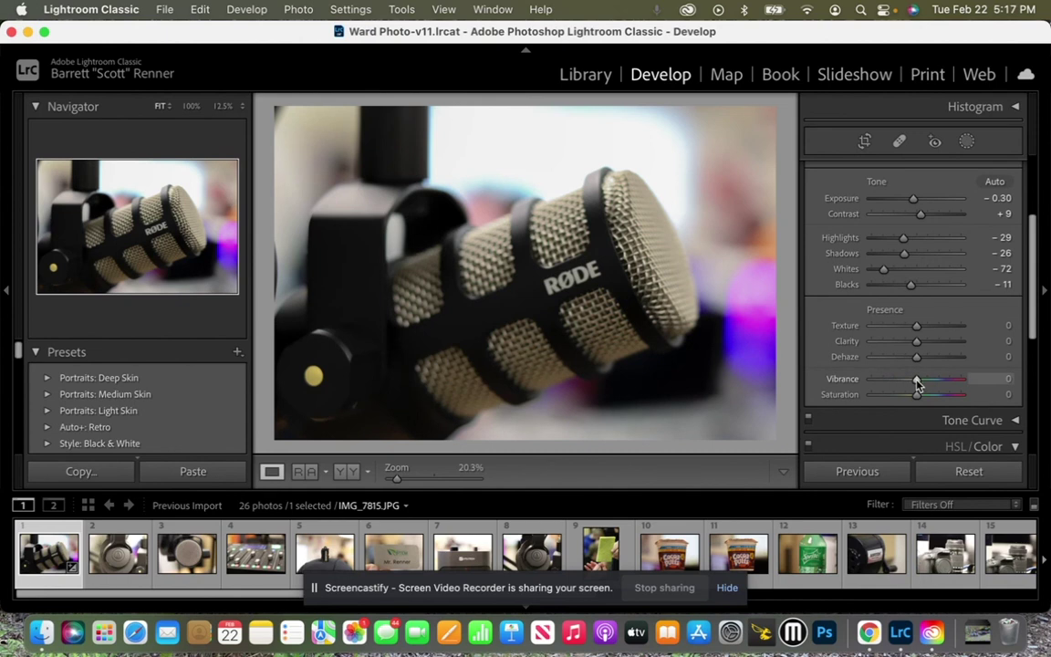
{"action": "left_click_drag", "start_coordinate": [917, 384], "coordinate": [924, 385]}
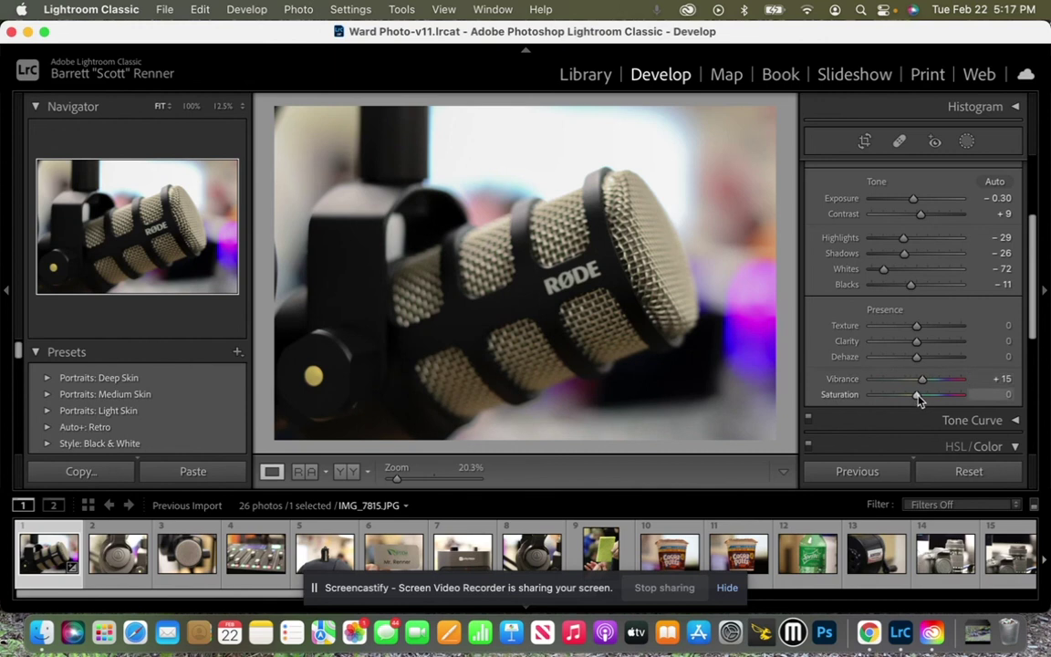
{"action": "left_click_drag", "start_coordinate": [918, 399], "coordinate": [923, 399]}
{"action": "key", "text": "y"}
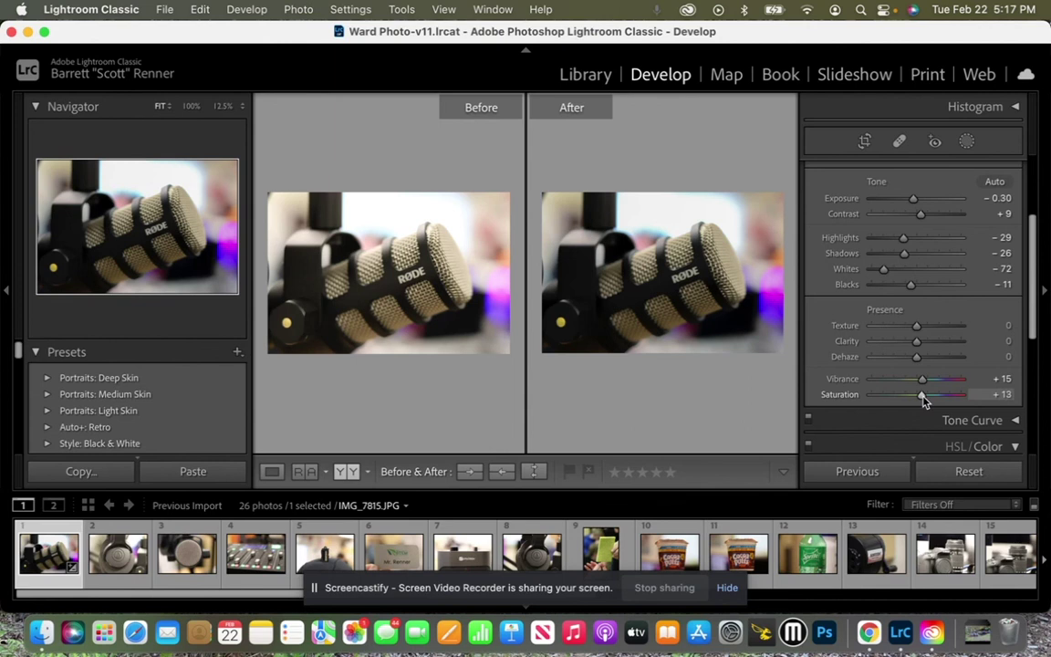
{"action": "key", "text": "y"}
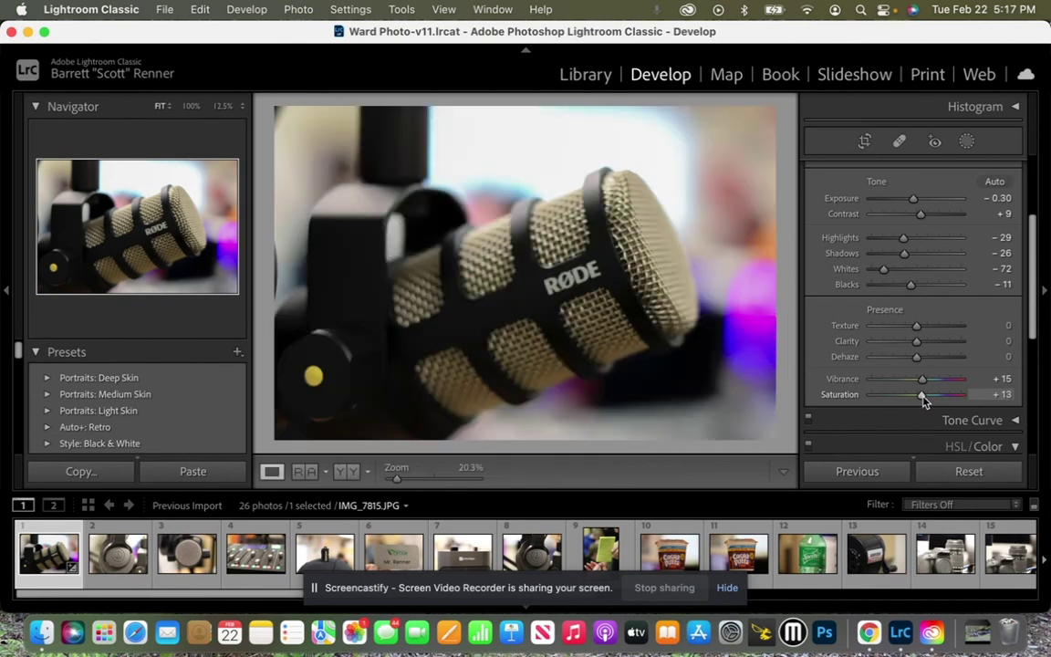
{"action": "key", "text": "backslash"}
{"action": "key", "text": "backslash"}
{"action": "key", "text": "backslash"}
{"action": "key", "text": "backslash"}
{"action": "scroll", "coordinate": [886, 364], "scroll_direction": "down", "scroll_amount": 5}
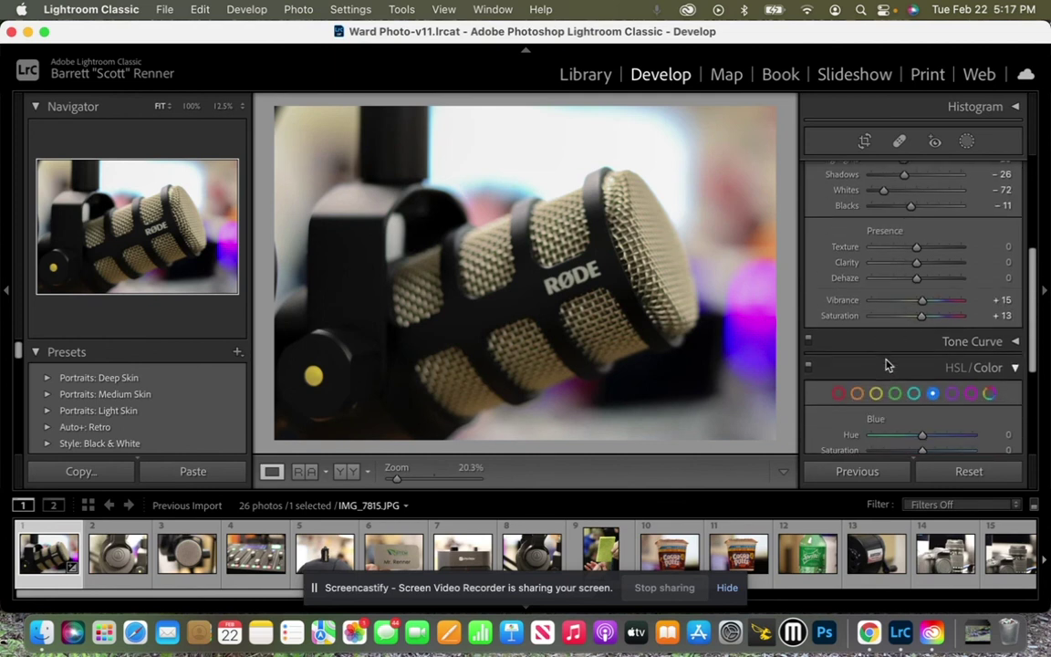
{"action": "scroll", "coordinate": [886, 364], "scroll_direction": "down", "scroll_amount": 8}
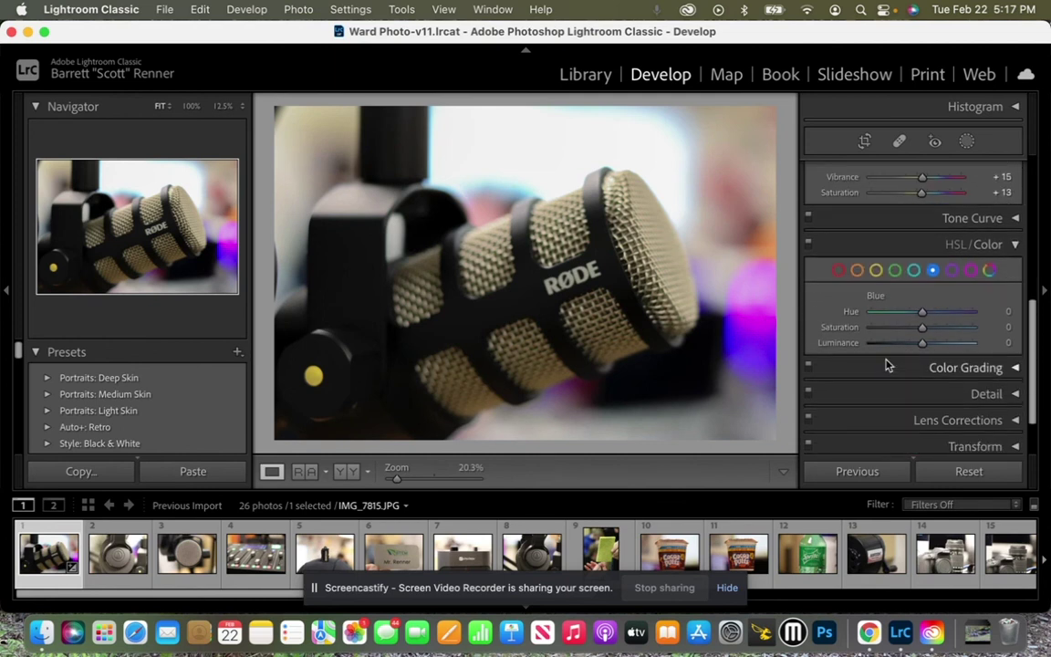
{"action": "scroll", "coordinate": [886, 364], "scroll_direction": "up", "scroll_amount": 12}
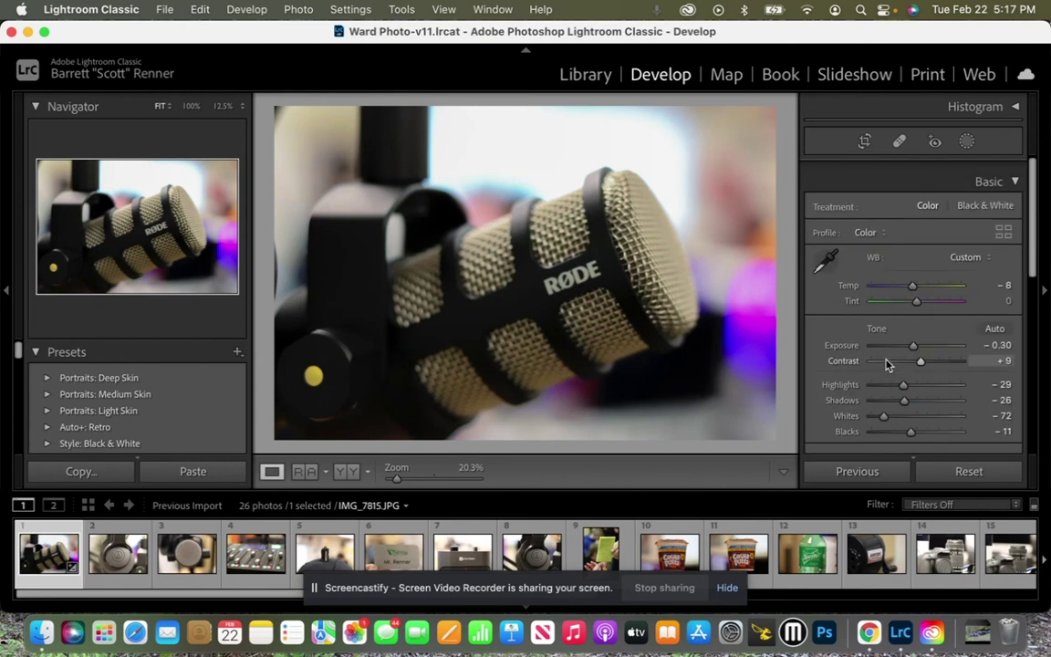